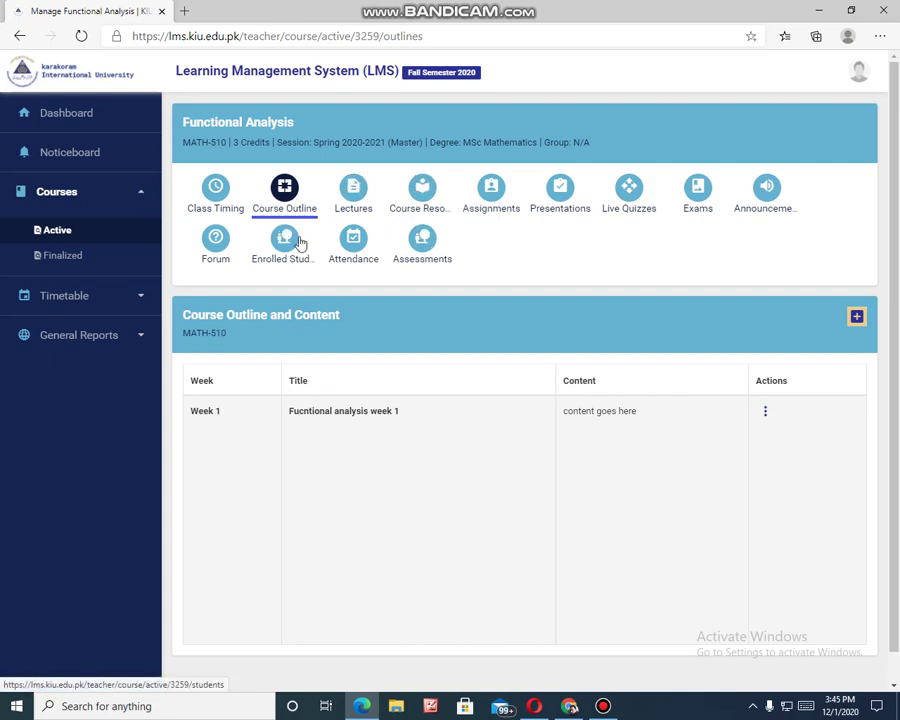
Open the Course Outline page of the Functional Analysis course
{"action": "left_click", "coordinate": [285, 189]}
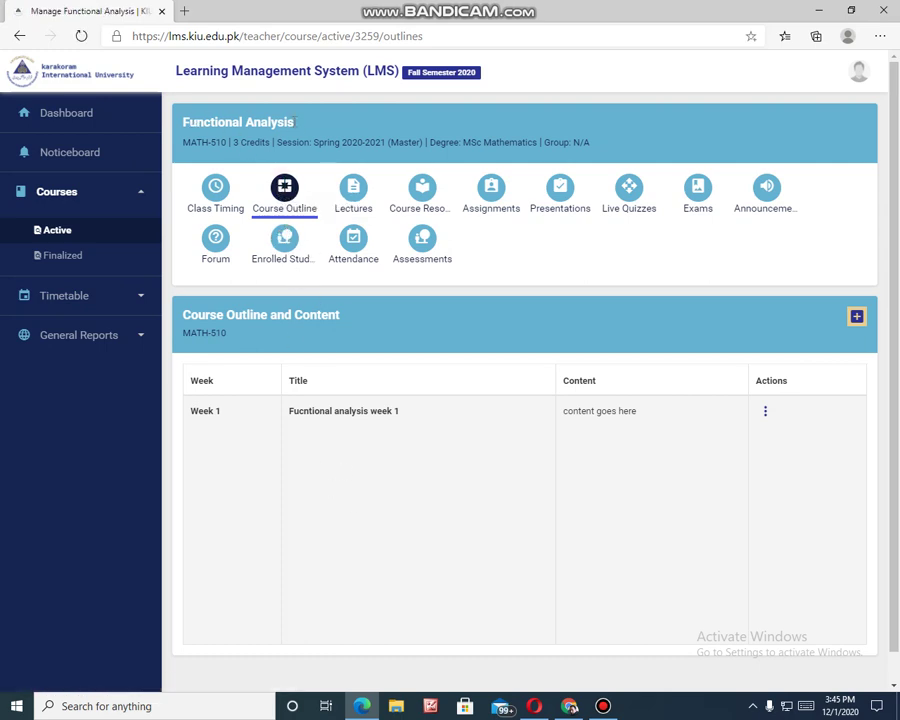
{"action": "left_click_drag", "start_coordinate": [295, 122], "coordinate": [184, 150]}
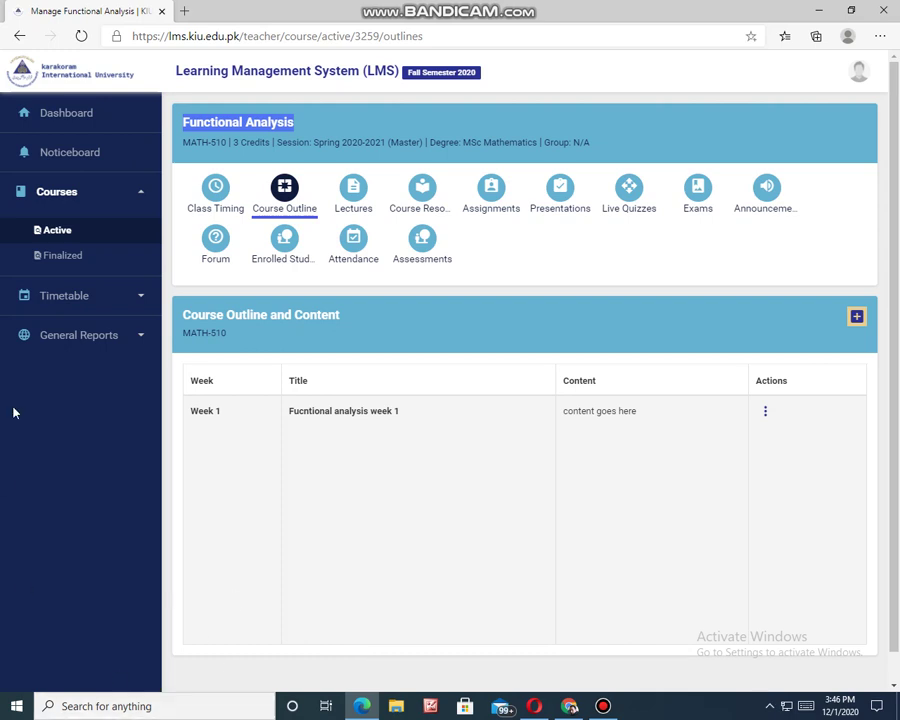
Draft a new course outline entry for Week 2 titled "Test assignment" with empty content, and discard it without saving
{"action": "left_click", "coordinate": [856, 318]}
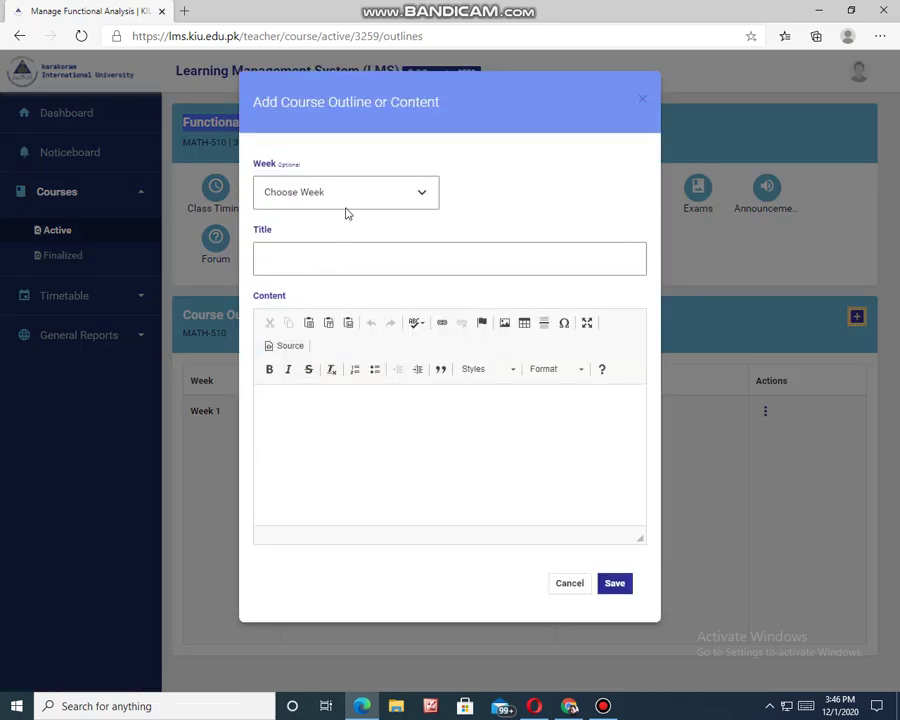
{"action": "left_click", "coordinate": [357, 193]}
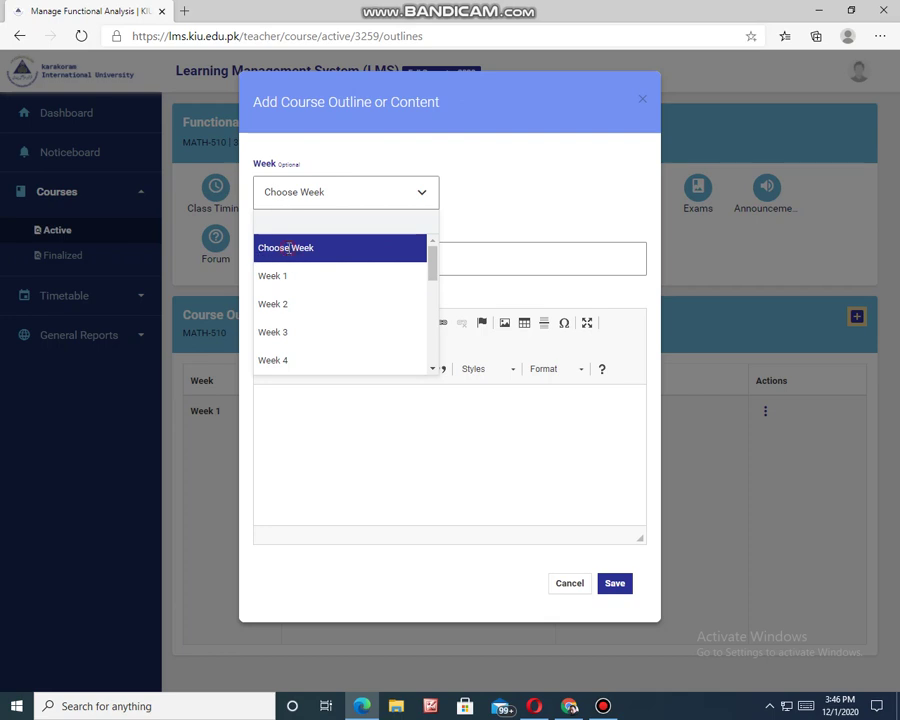
{"action": "left_click", "coordinate": [291, 247]}
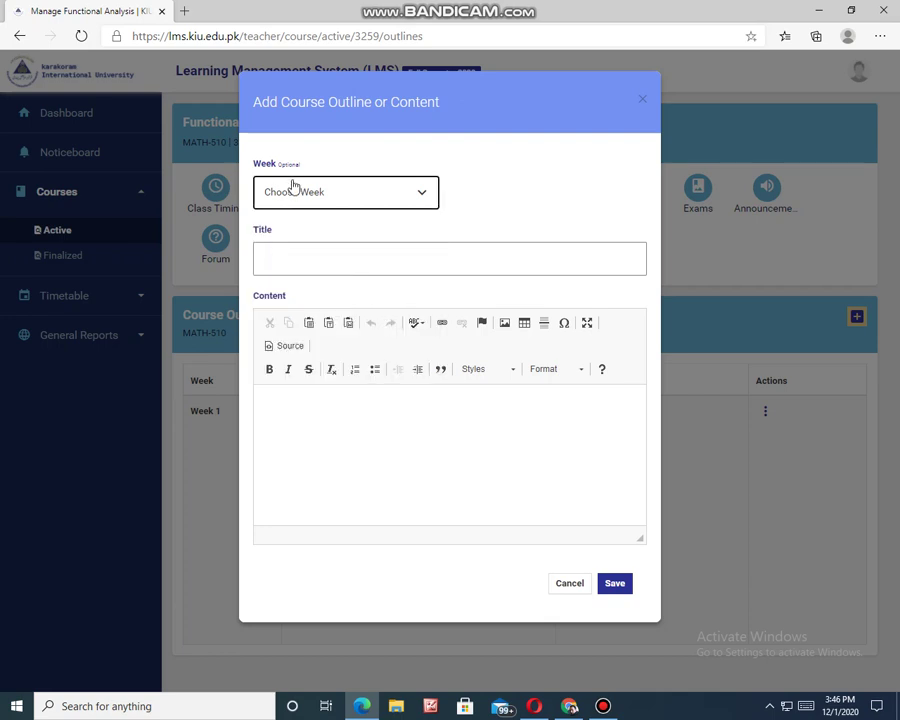
{"action": "left_click", "coordinate": [420, 200]}
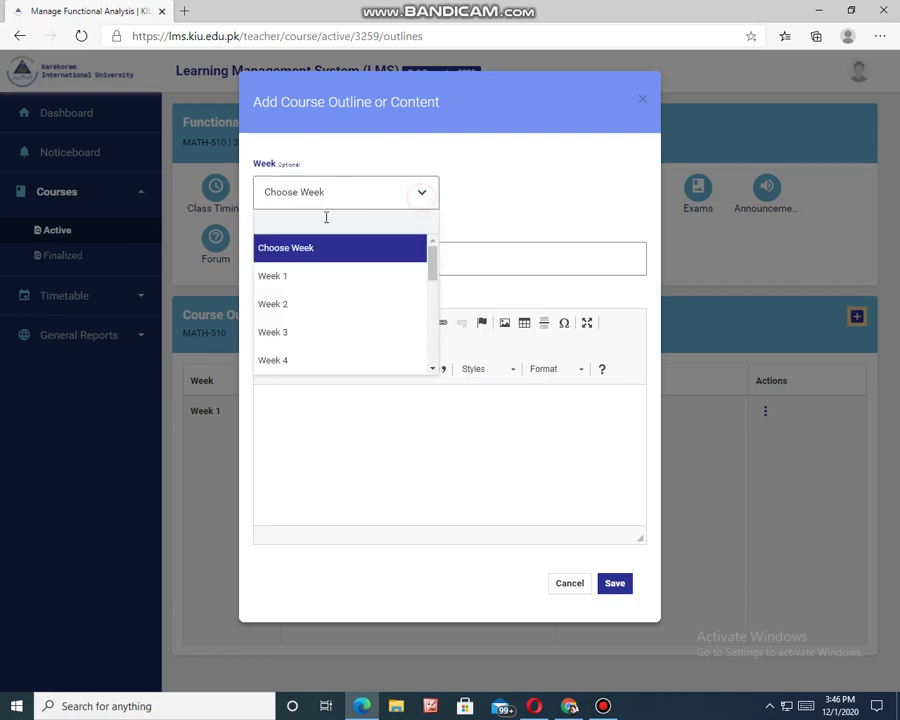
{"action": "left_click", "coordinate": [278, 304]}
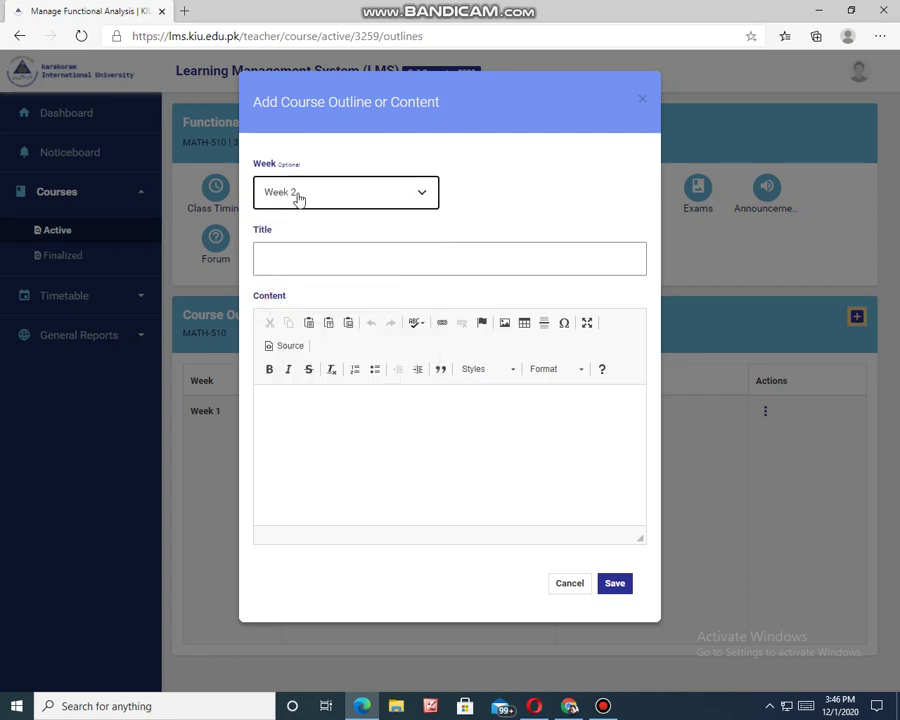
{"action": "left_click", "coordinate": [270, 255]}
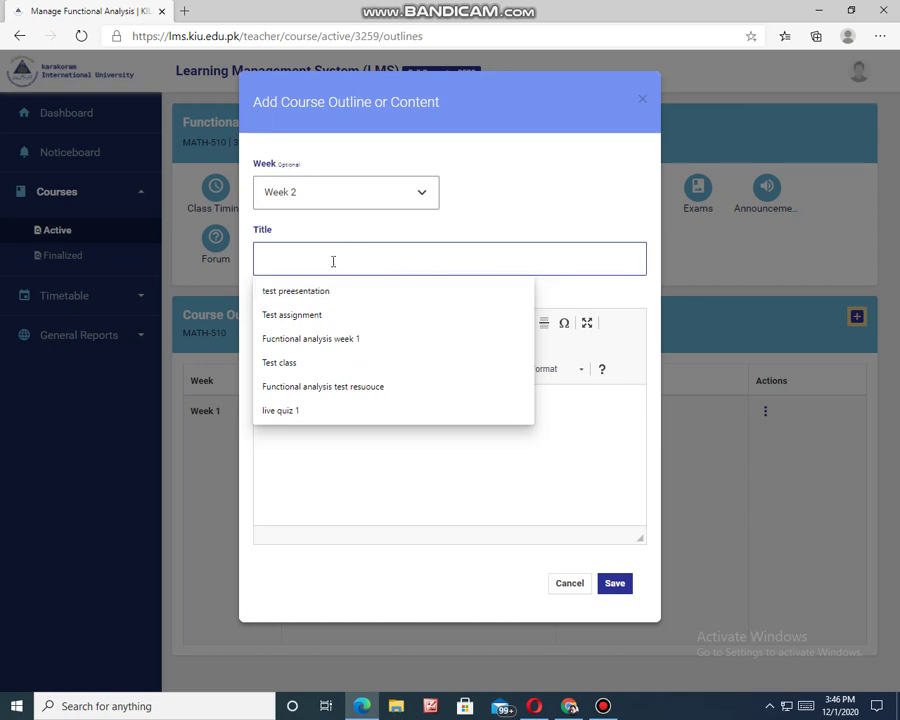
{"action": "left_click", "coordinate": [309, 318]}
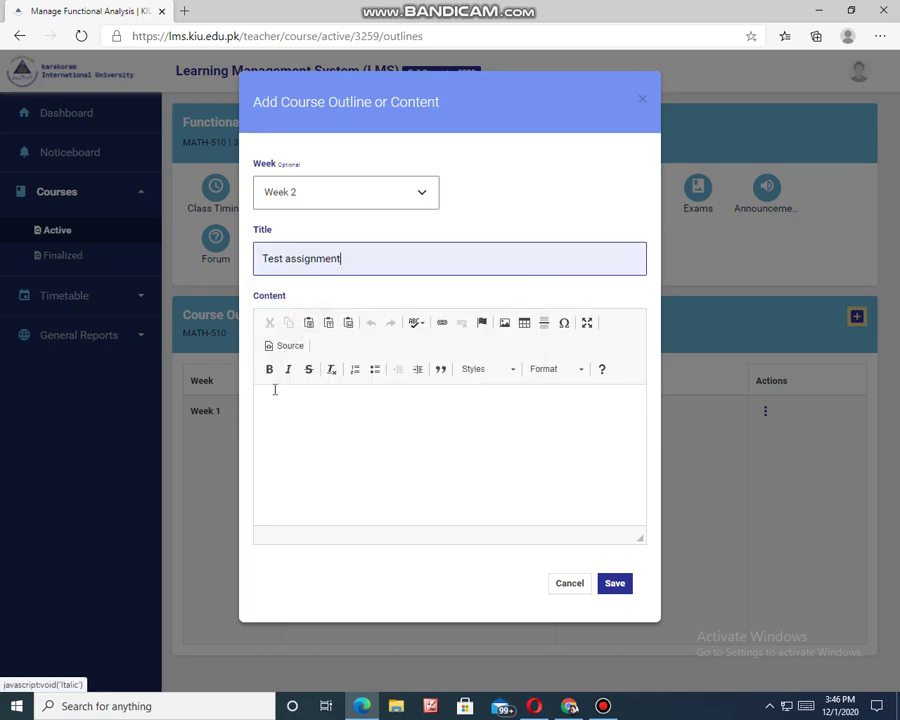
{"action": "left_click", "coordinate": [266, 399]}
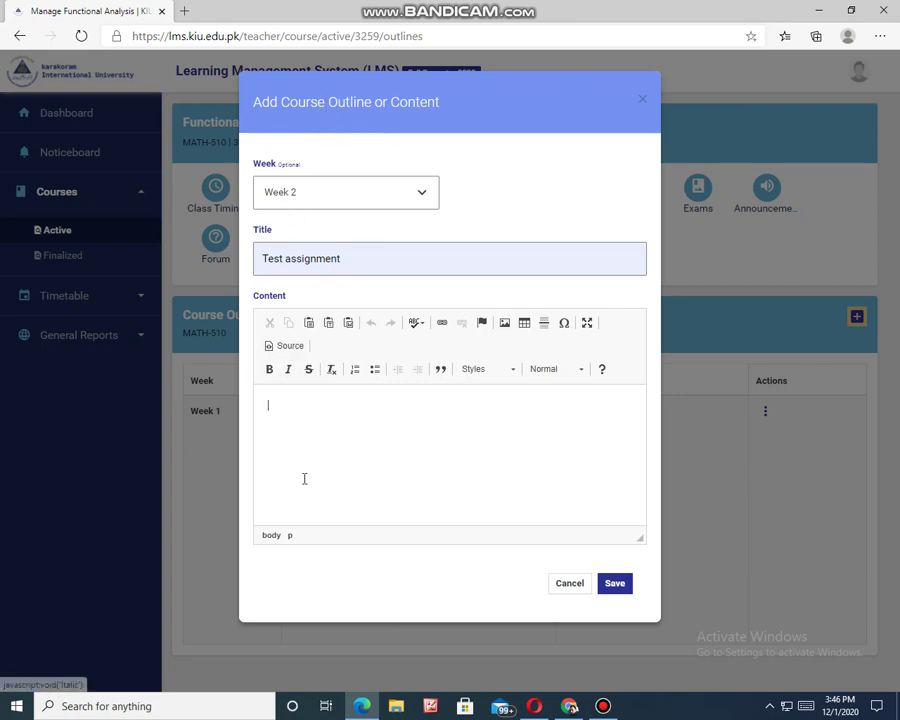
{"action": "right_click", "coordinate": [271, 406]}
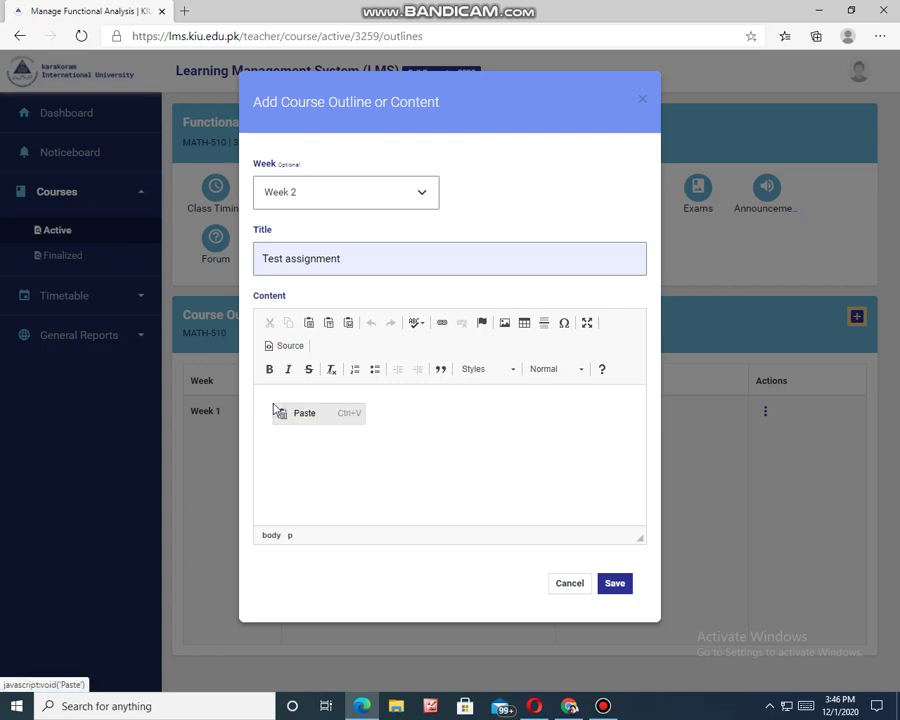
{"action": "left_click", "coordinate": [388, 476]}
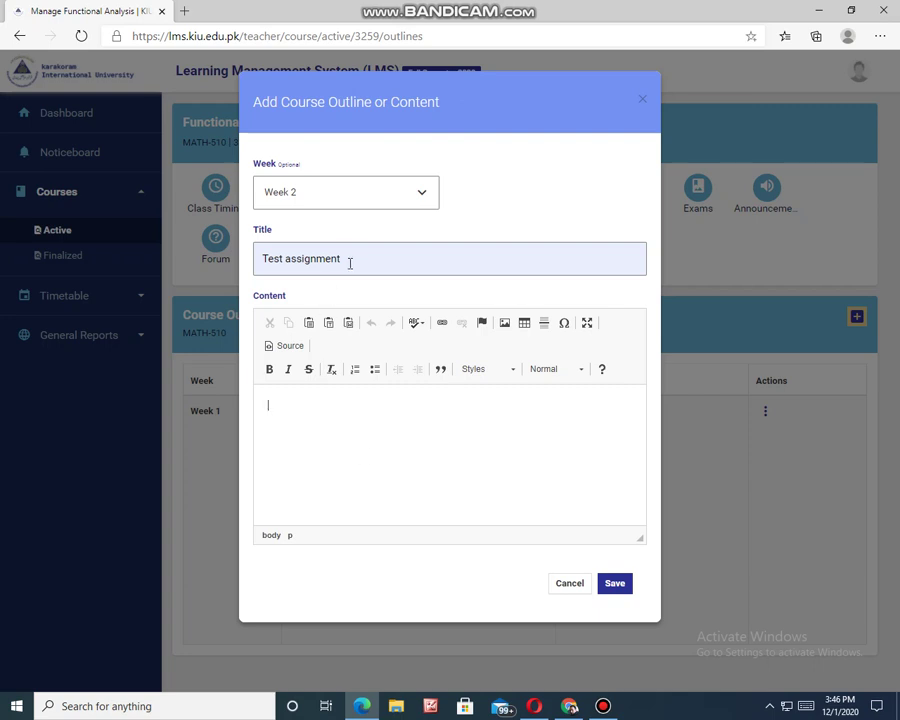
{"action": "left_click_drag", "start_coordinate": [350, 263], "coordinate": [257, 258]}
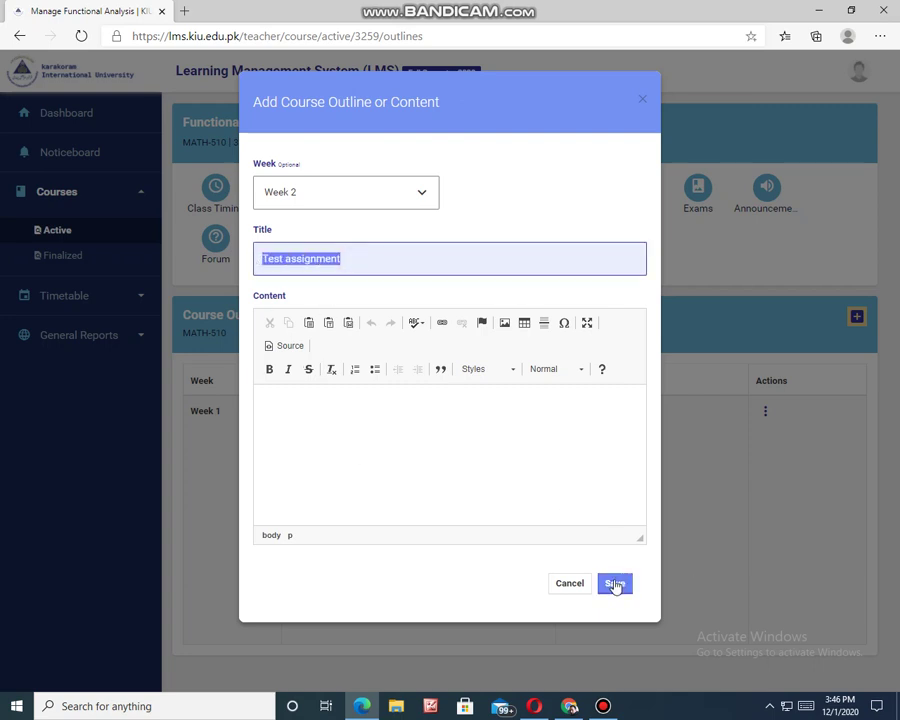
{"action": "left_click", "coordinate": [644, 101]}
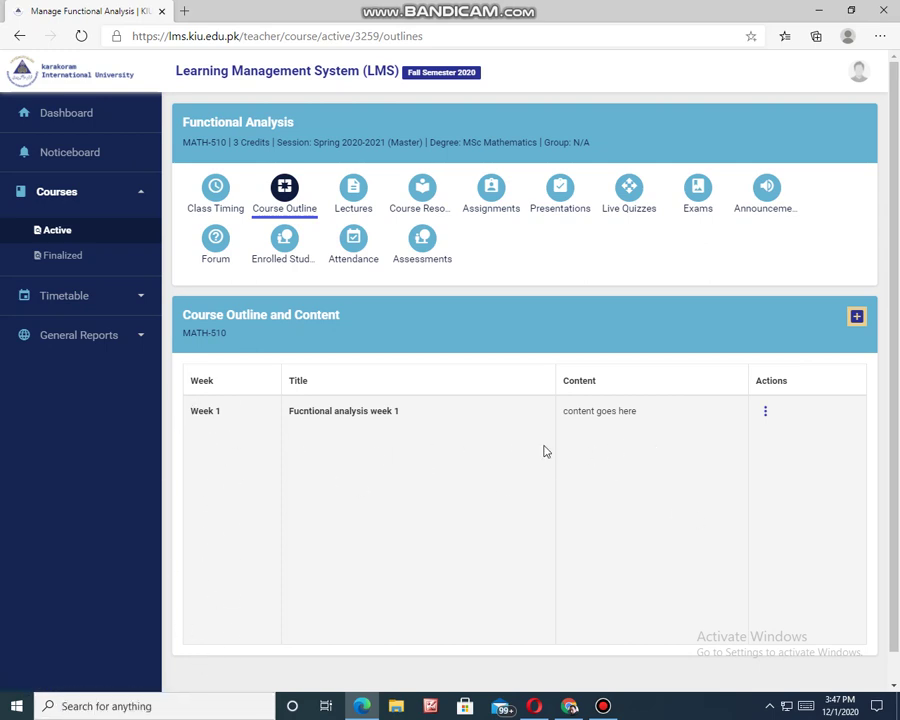
Open the Week 1 entry of the course outline for editing
{"action": "left_click_drag", "start_coordinate": [193, 414], "coordinate": [757, 430]}
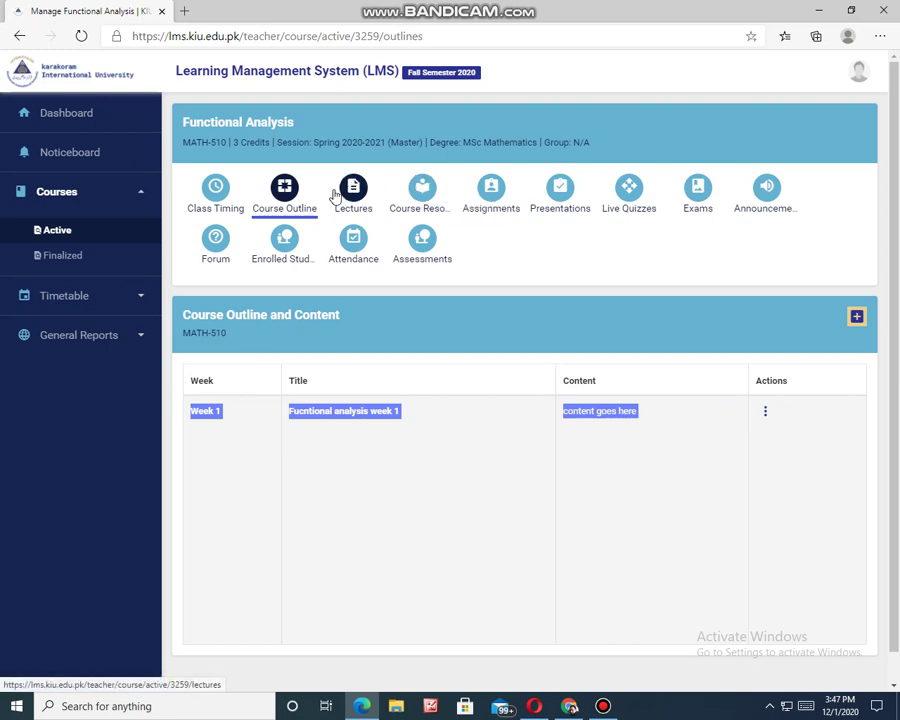
{"action": "left_click", "coordinate": [283, 192]}
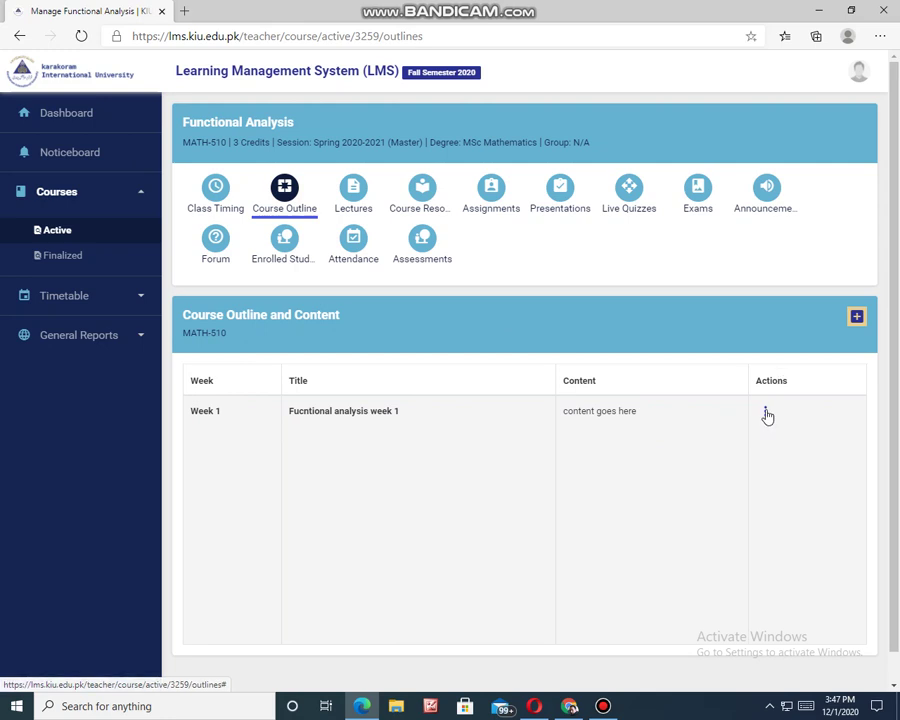
{"action": "left_click", "coordinate": [766, 416]}
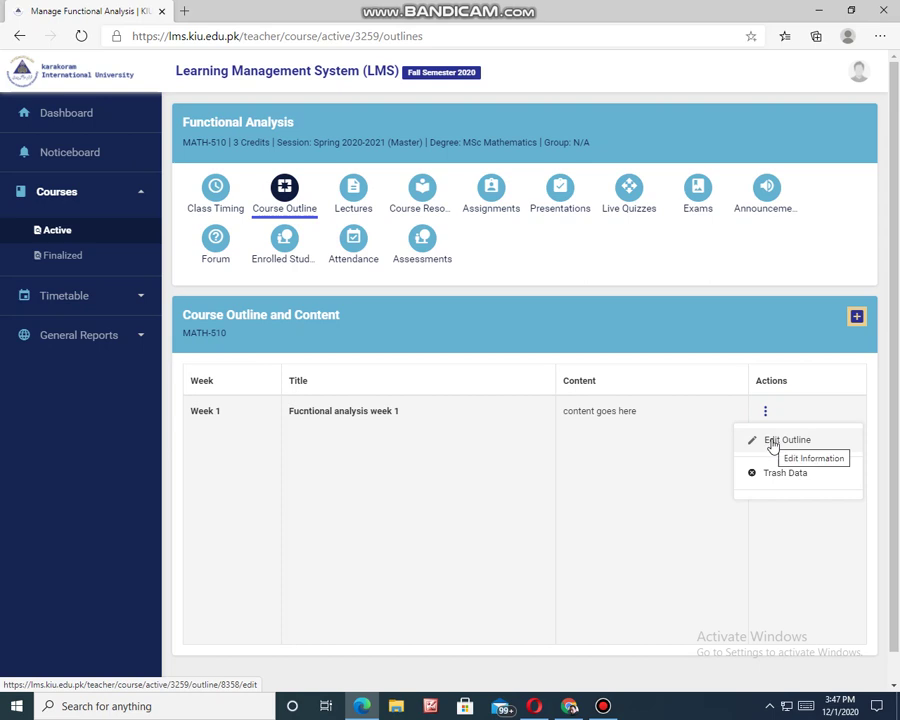
{"action": "left_click", "coordinate": [773, 446]}
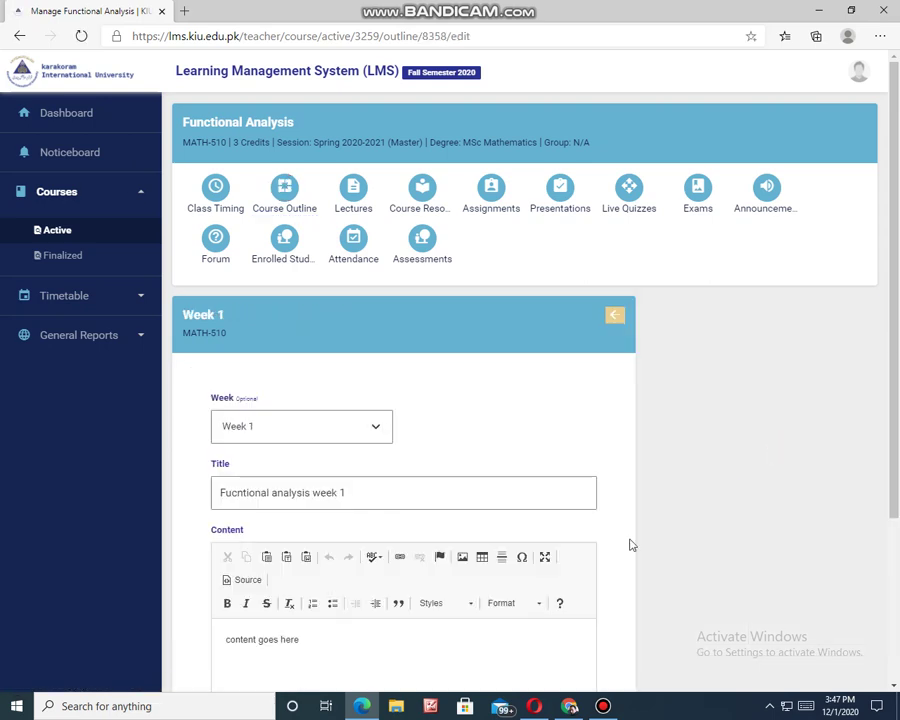
{"action": "scroll", "coordinate": [438, 438], "scroll_direction": "down", "scroll_amount": 3}
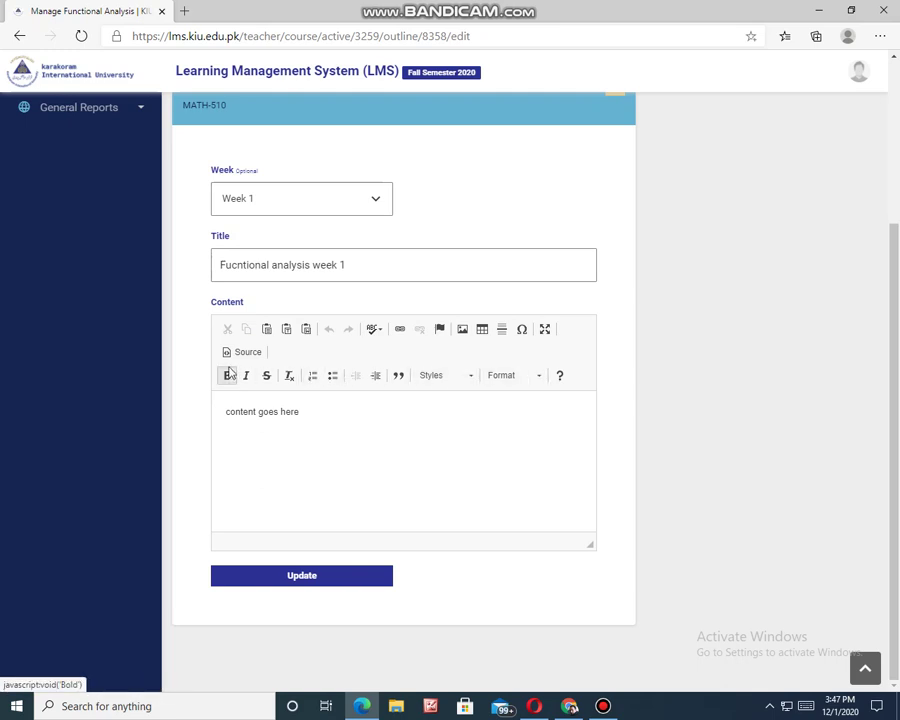
Format the Week 1 content text "content goes here" as bold, italic and strikethrough
{"action": "left_click_drag", "start_coordinate": [298, 411], "coordinate": [214, 412]}
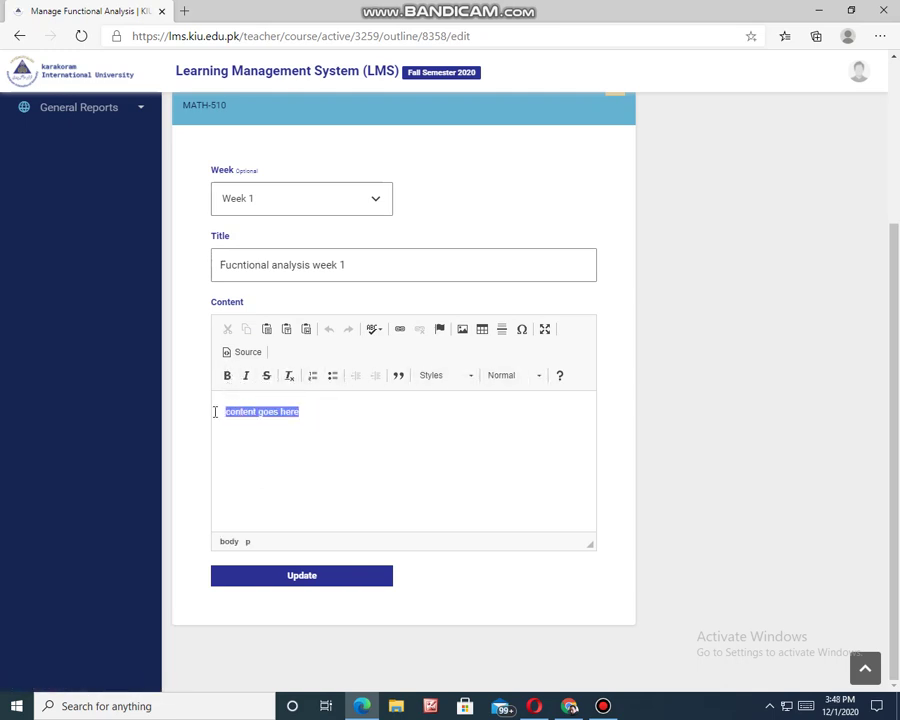
{"action": "left_click", "coordinate": [227, 375]}
{"action": "left_click", "coordinate": [245, 375]}
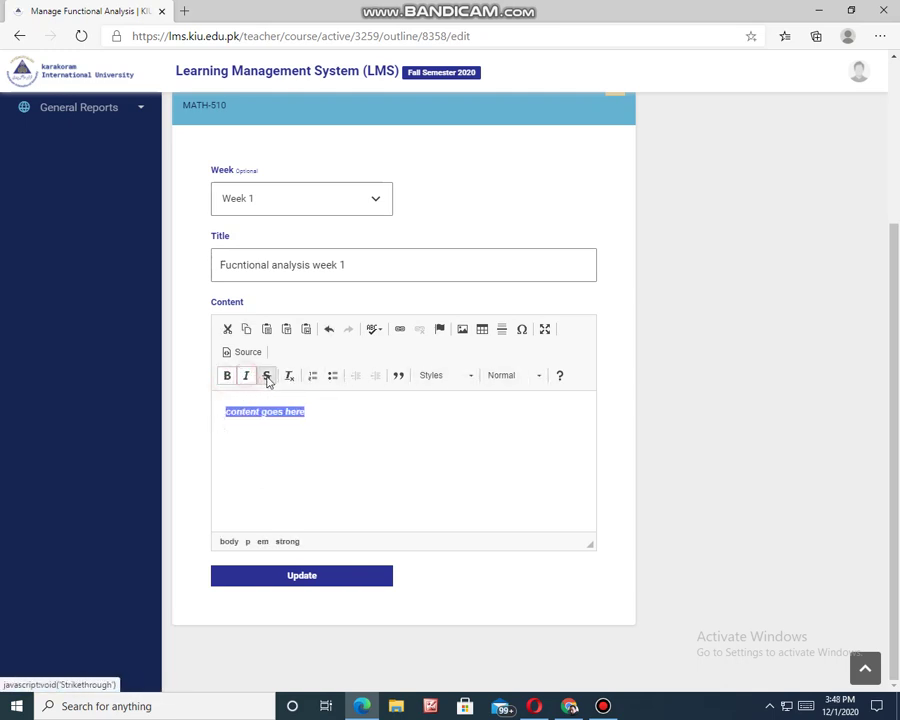
{"action": "left_click", "coordinate": [267, 378]}
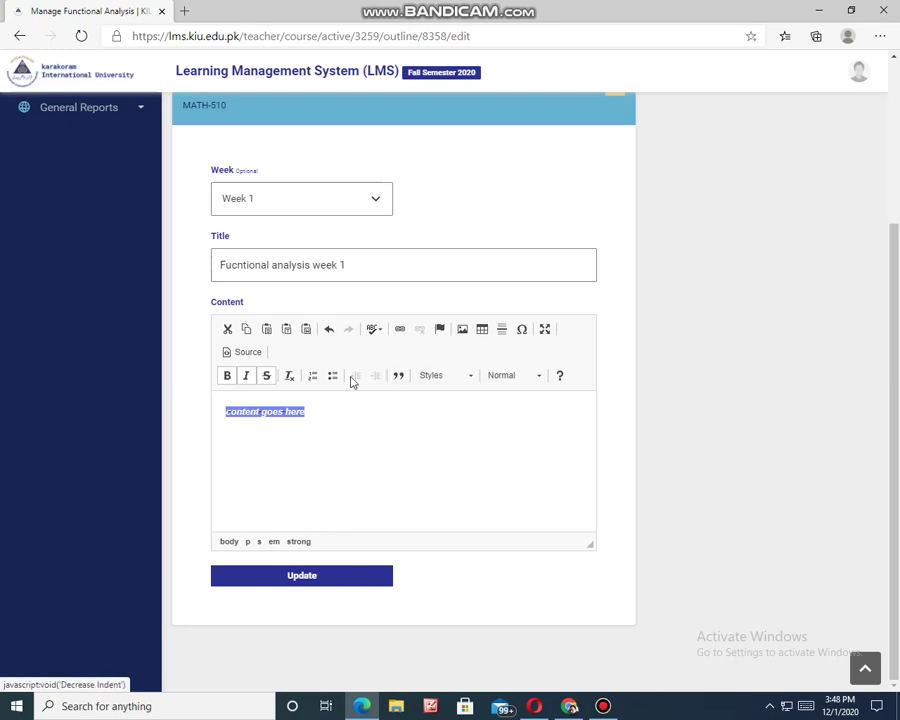
{"action": "left_click", "coordinate": [342, 433]}
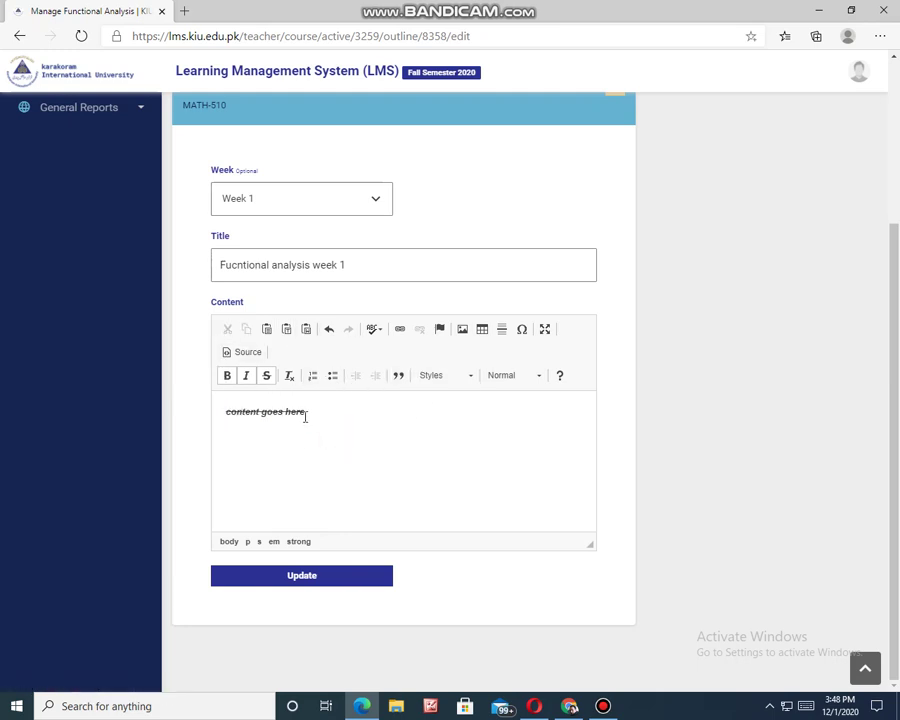
Remove the strikethrough from the Week 1 content text and save the updated outline
{"action": "left_click_drag", "start_coordinate": [313, 415], "coordinate": [219, 410]}
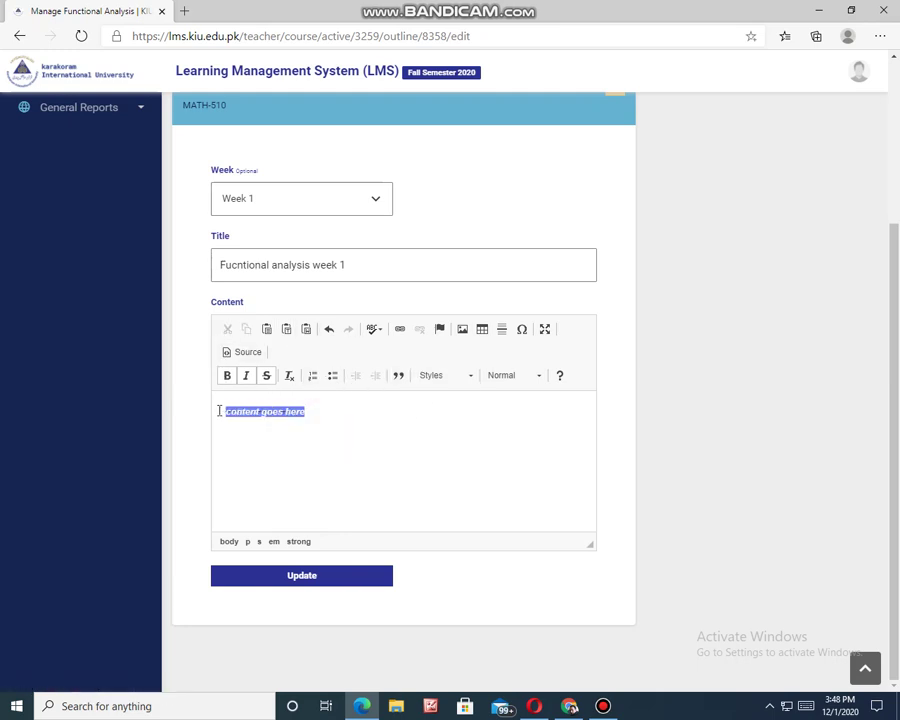
{"action": "left_click", "coordinate": [266, 377]}
{"action": "left_click", "coordinate": [290, 445]}
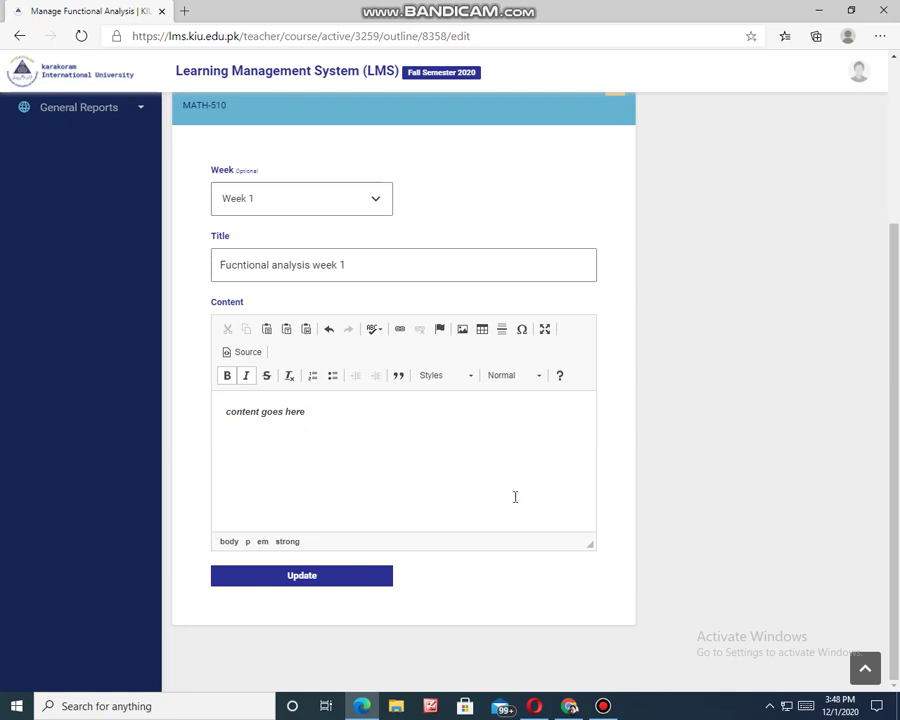
{"action": "left_click", "coordinate": [352, 580]}
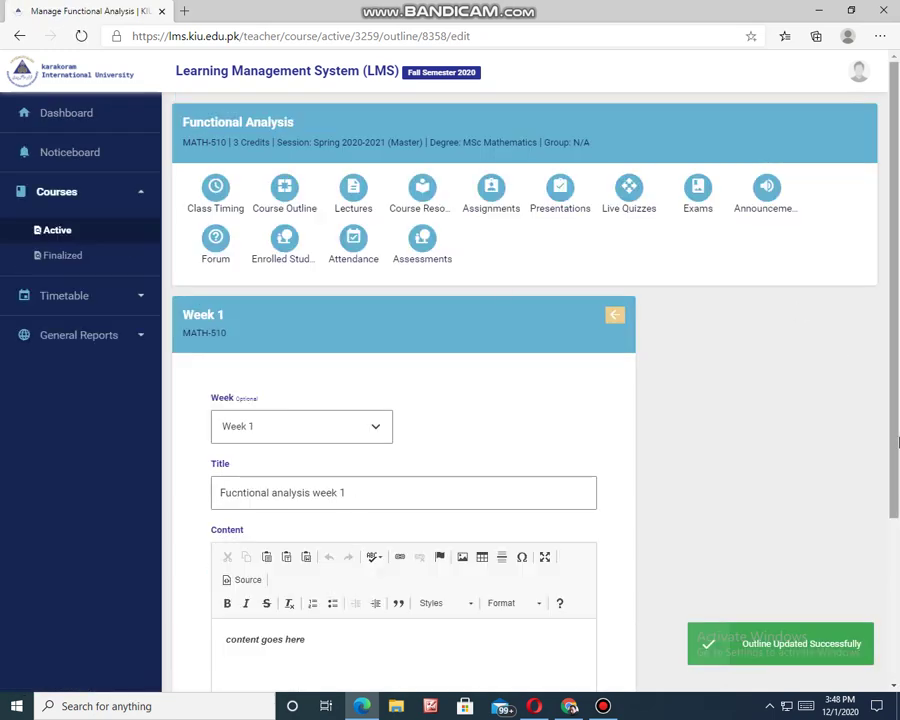
View the course resources and examine the form for adding a resource, including its file attachment option, without saving anything
{"action": "left_click", "coordinate": [424, 190]}
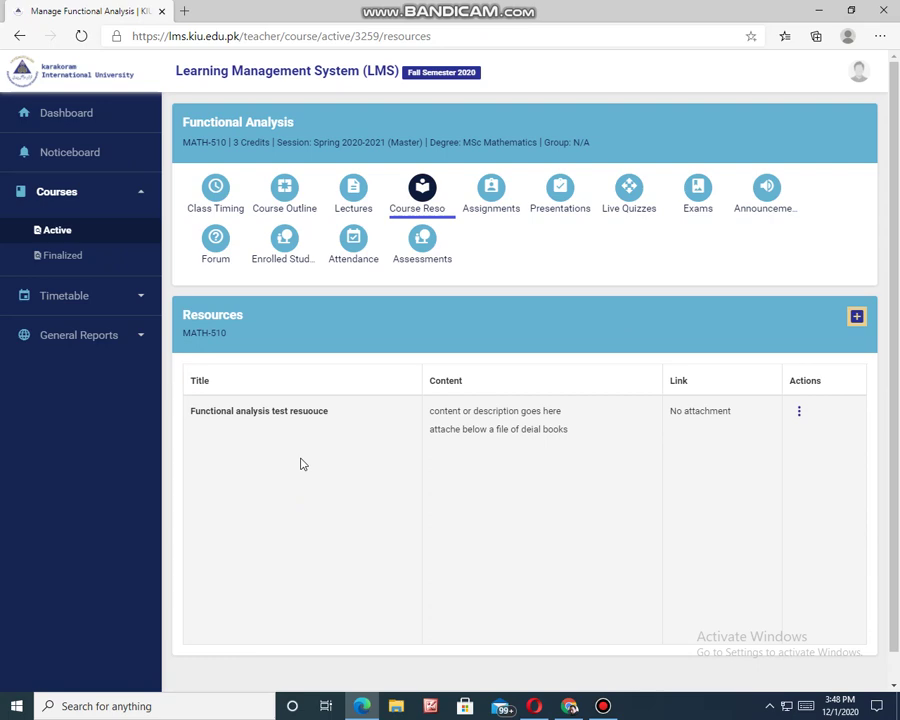
{"action": "left_click", "coordinate": [857, 318]}
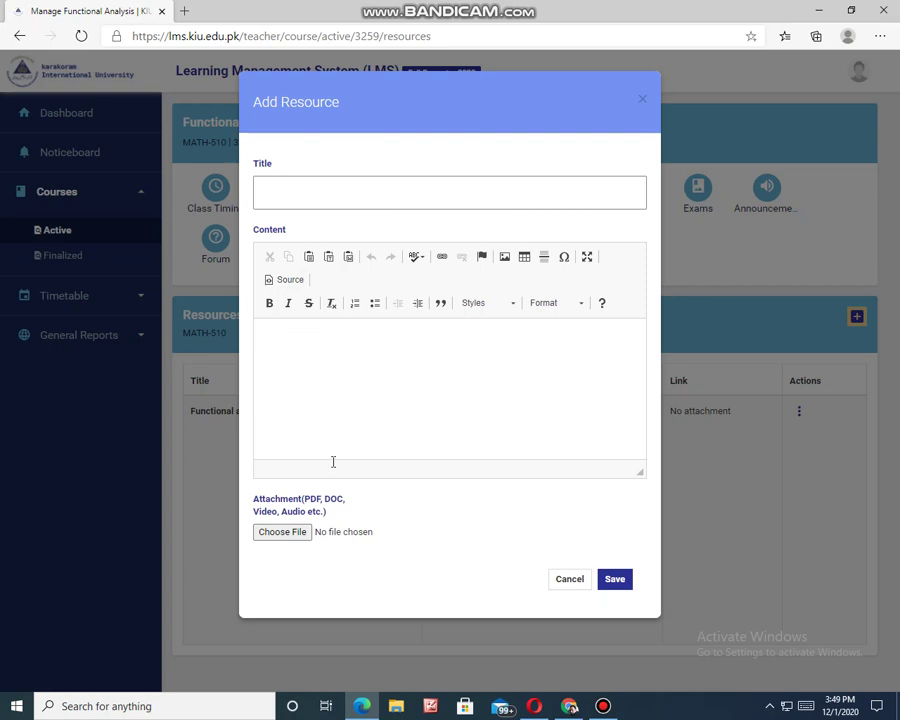
{"action": "left_click", "coordinate": [281, 532]}
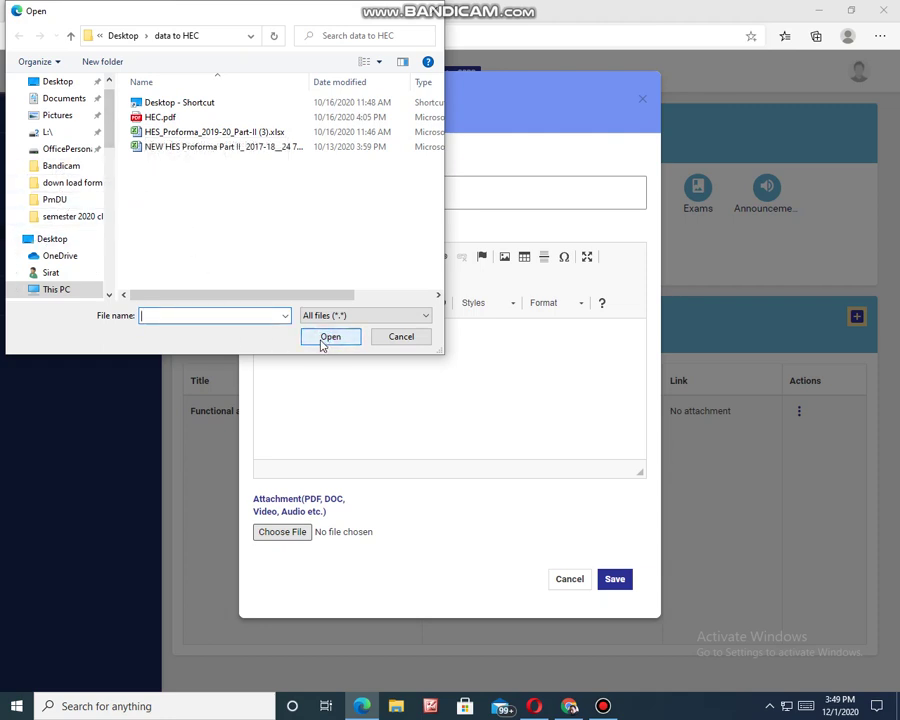
{"action": "left_click", "coordinate": [401, 338]}
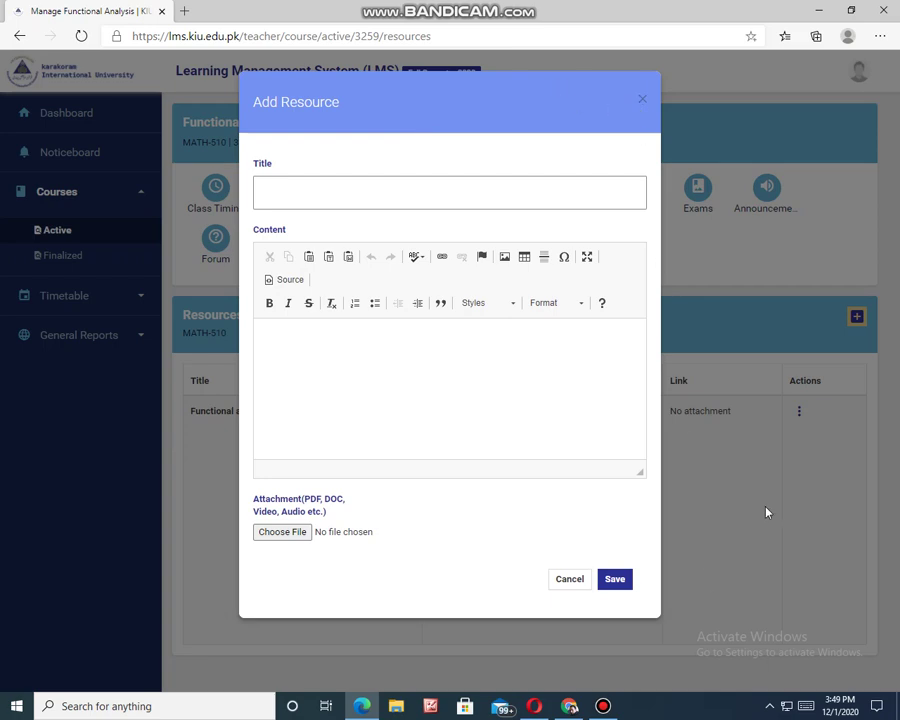
{"action": "left_click", "coordinate": [563, 580]}
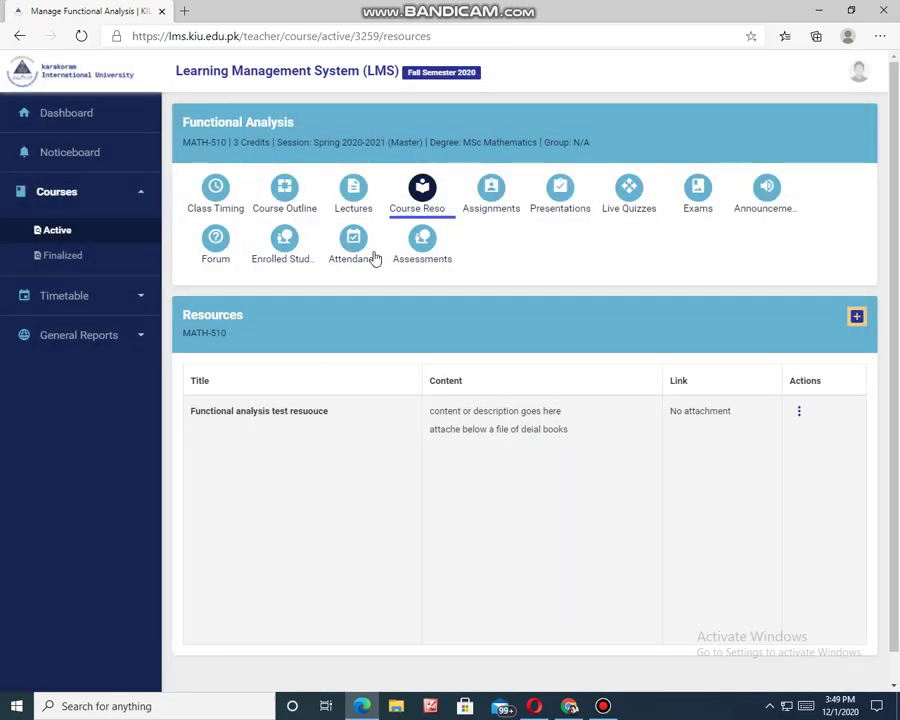